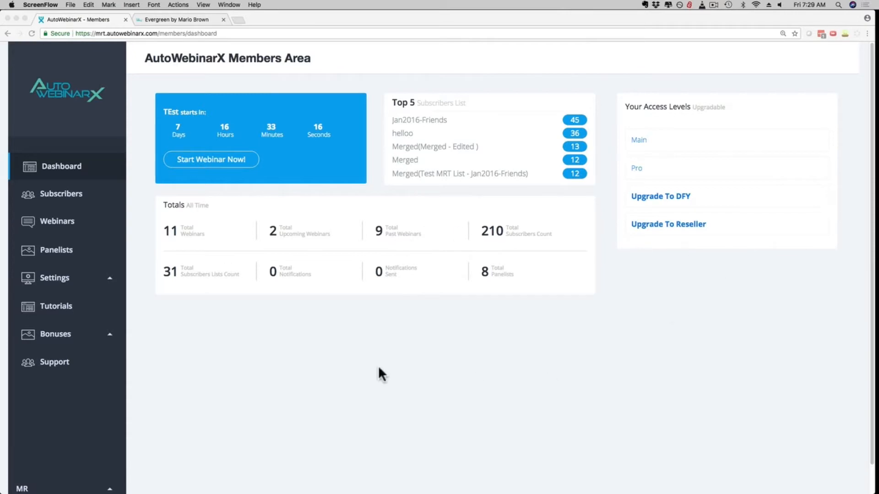
Step: Open the webinars overview and review the upcoming and past webinar lists
{"action": "left_click", "coordinate": [51, 222]}
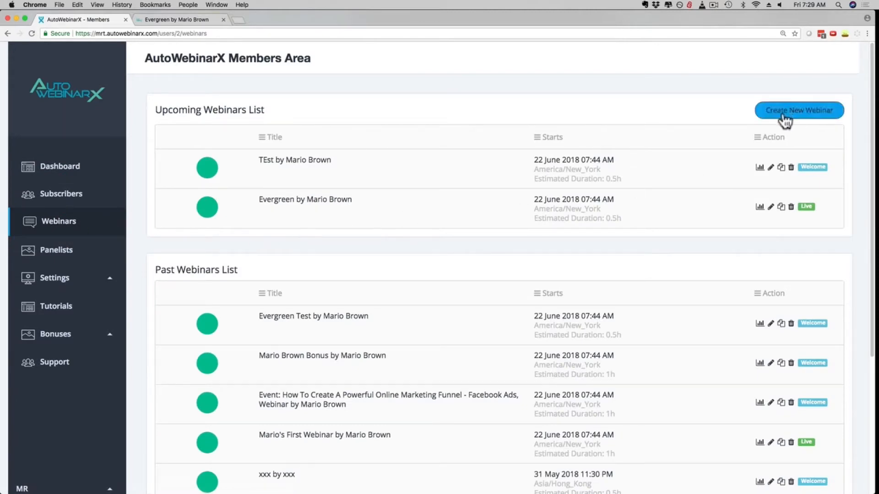
{"action": "scroll", "coordinate": [325, 183], "scroll_direction": "down", "scroll_amount": 1}
{"action": "scroll", "coordinate": [322, 183], "scroll_direction": "down", "scroll_amount": 3}
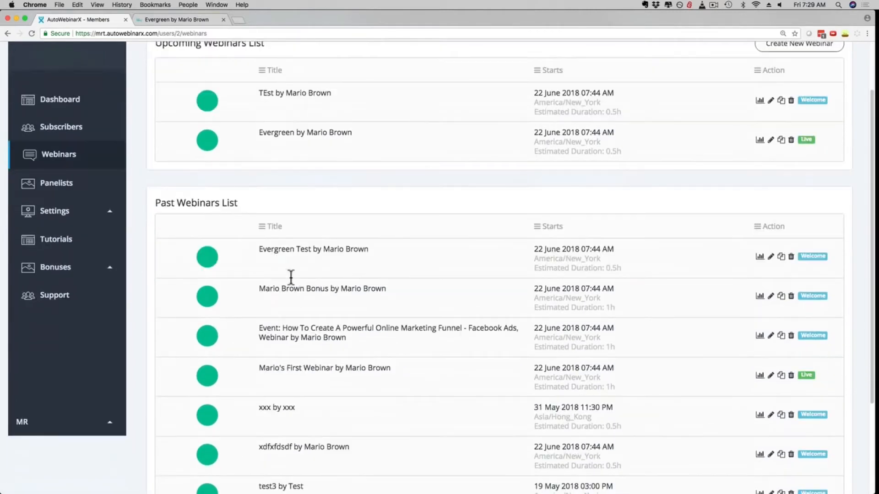
{"action": "scroll", "coordinate": [289, 268], "scroll_direction": "up", "scroll_amount": 4}
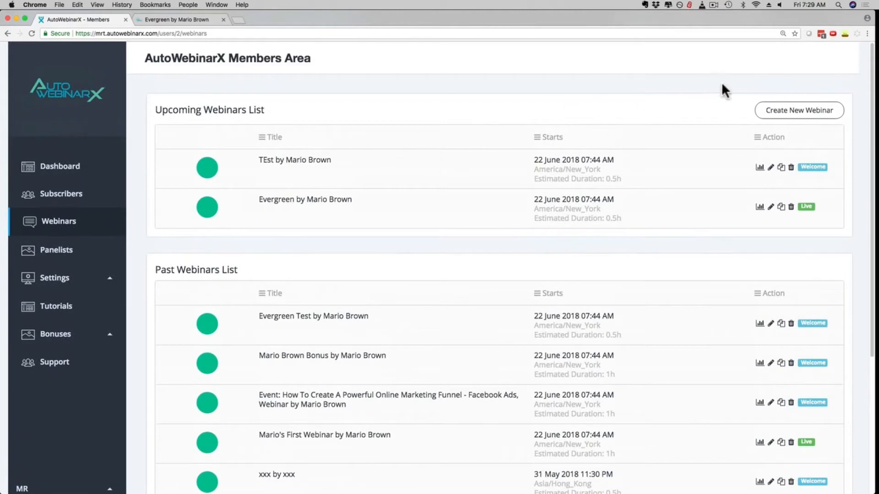
Step: Start a new webinar using the suggested "Case Study Bonus (all info inside the file)" title and the description "test2"
{"action": "left_click", "coordinate": [784, 110]}
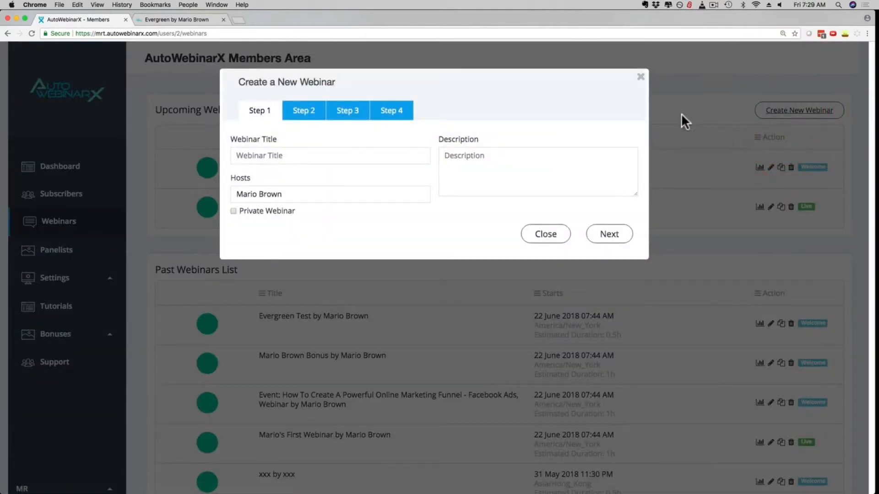
{"action": "left_click", "coordinate": [282, 159]}
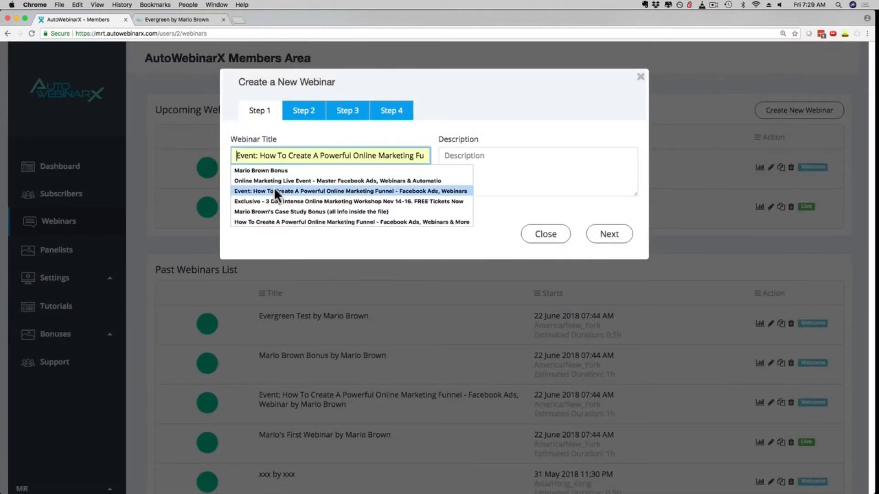
{"action": "left_click", "coordinate": [267, 210]}
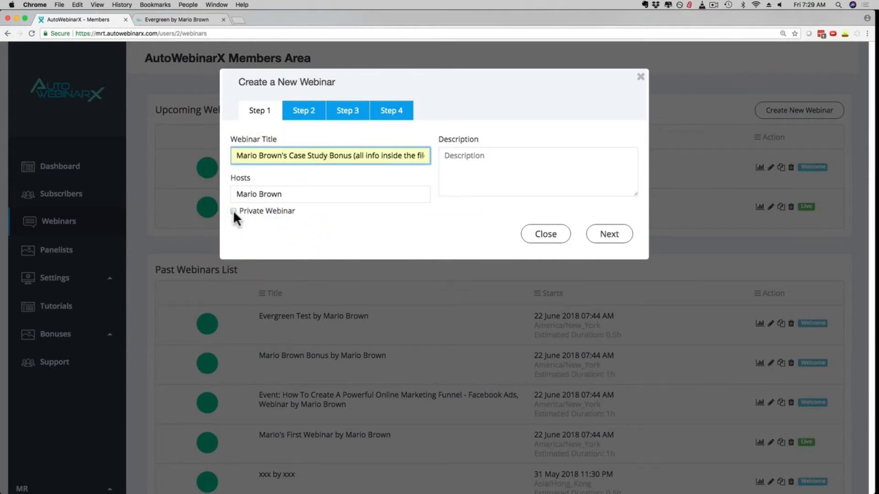
{"action": "left_click", "coordinate": [485, 158]}
{"action": "type", "text": "tes"}
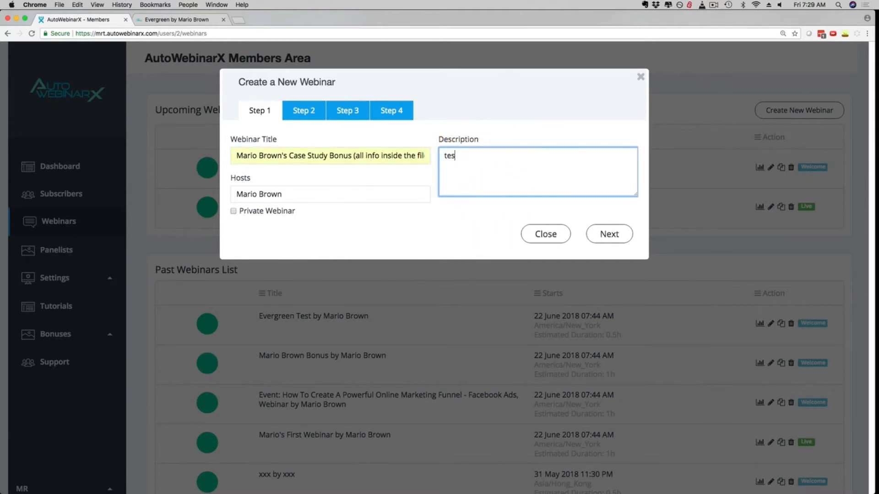
{"action": "type", "text": "t2"}
{"action": "left_click", "coordinate": [607, 237]}
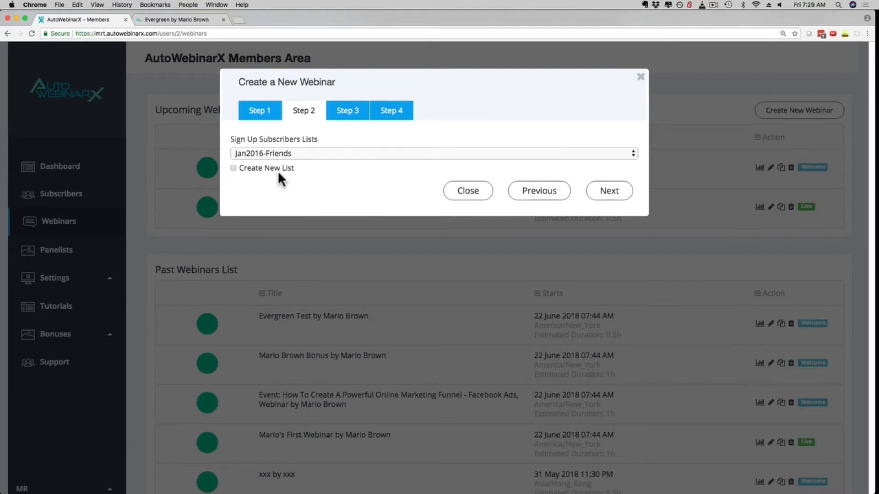
Step: Keep the Jan2016-Friends sign-up list and schedule a Just In Time webinar on 06/22/2018 with a 15-minute schedule
{"action": "left_click", "coordinate": [603, 191]}
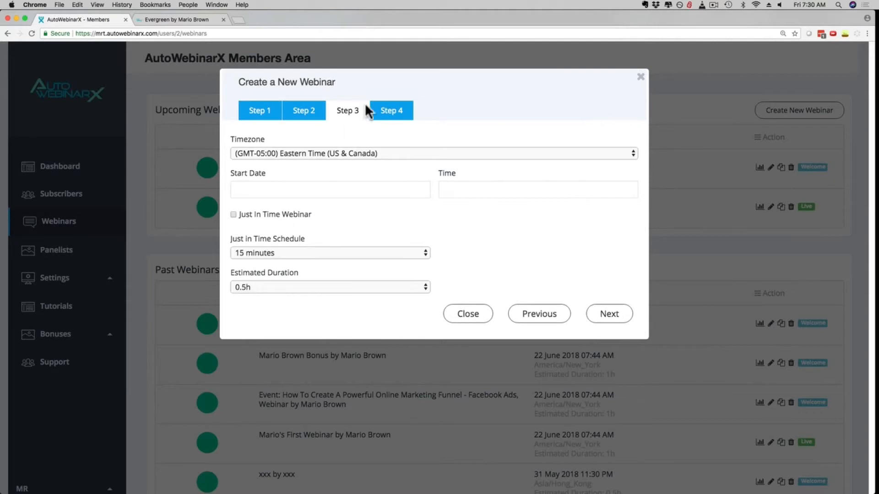
{"action": "left_click", "coordinate": [604, 315]}
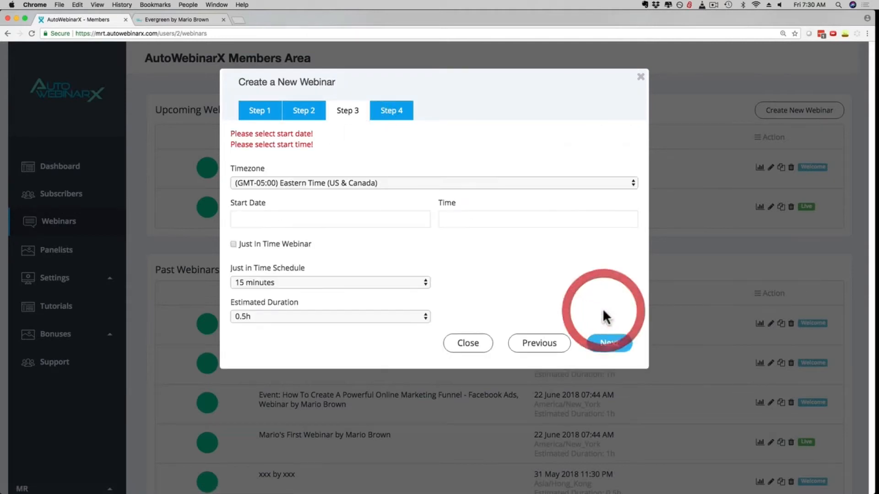
{"action": "left_click", "coordinate": [244, 218]}
{"action": "left_click", "coordinate": [332, 305]}
{"action": "left_click", "coordinate": [235, 244]}
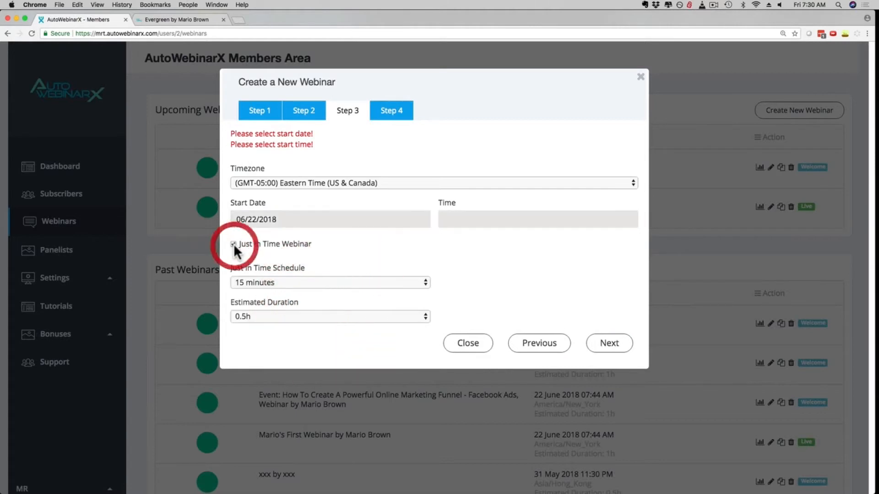
{"action": "left_click", "coordinate": [293, 284]}
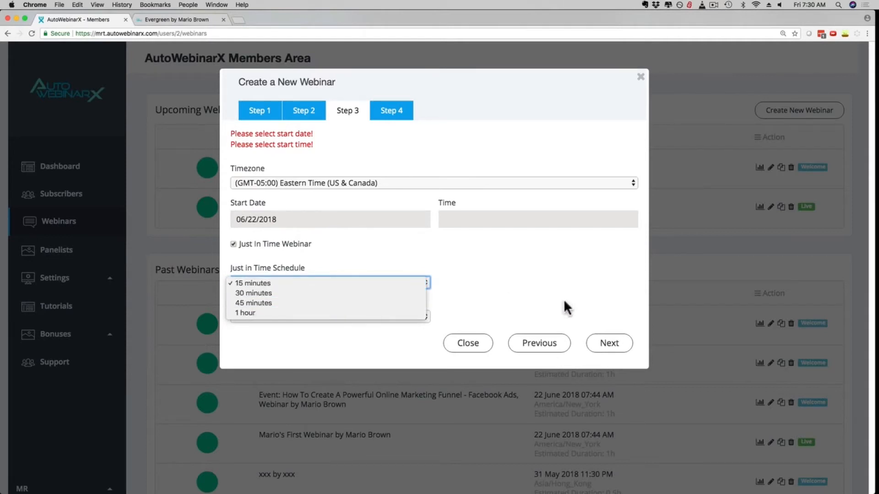
{"action": "left_click", "coordinate": [603, 343]}
{"action": "left_click", "coordinate": [603, 343]}
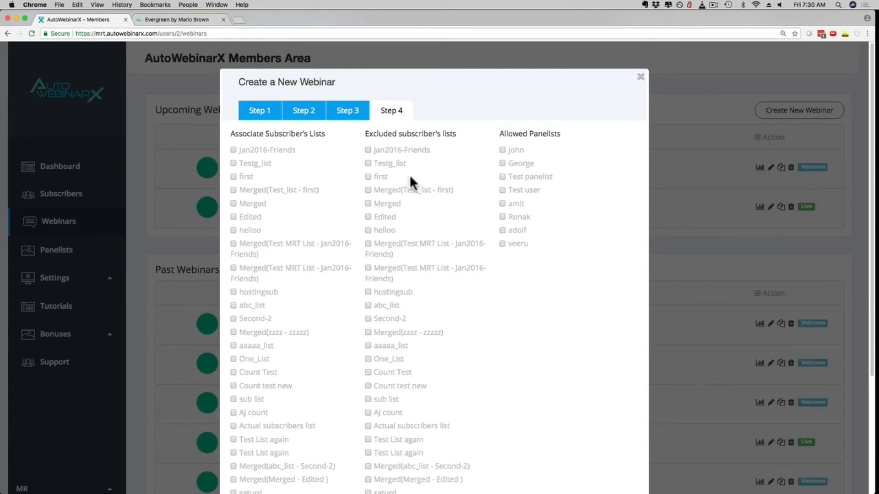
Step: Exclude the Testg_list subscribers and finish creating the webinar
{"action": "left_click", "coordinate": [367, 163]}
{"action": "scroll", "coordinate": [504, 183], "scroll_direction": "down", "scroll_amount": 3}
{"action": "left_click", "coordinate": [608, 443]}
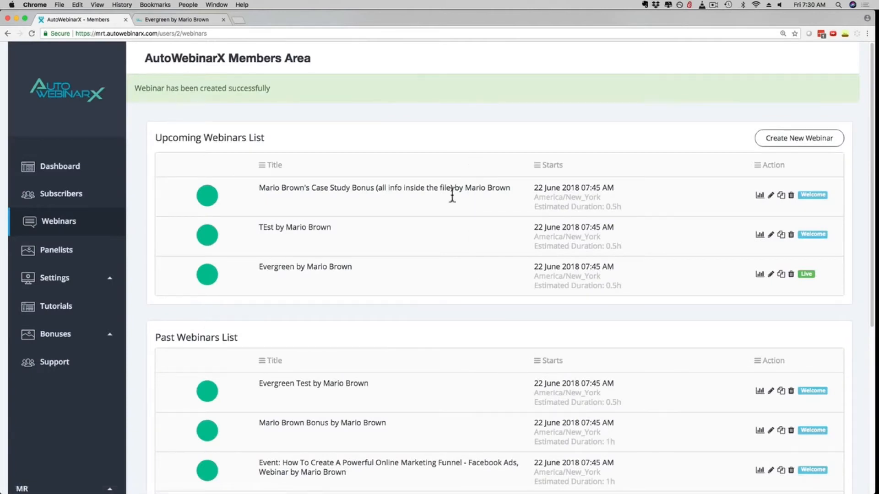
Step: Open the existing Evergreen webinar for editing and view its attendee and panelist invite URLs
{"action": "left_click", "coordinate": [771, 274]}
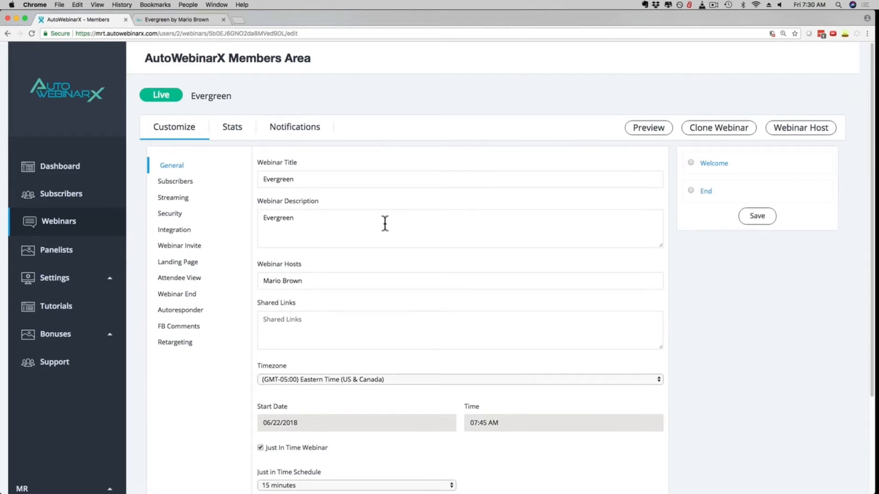
{"action": "scroll", "coordinate": [386, 231], "scroll_direction": "down", "scroll_amount": 2}
{"action": "scroll", "coordinate": [293, 248], "scroll_direction": "up", "scroll_amount": 1}
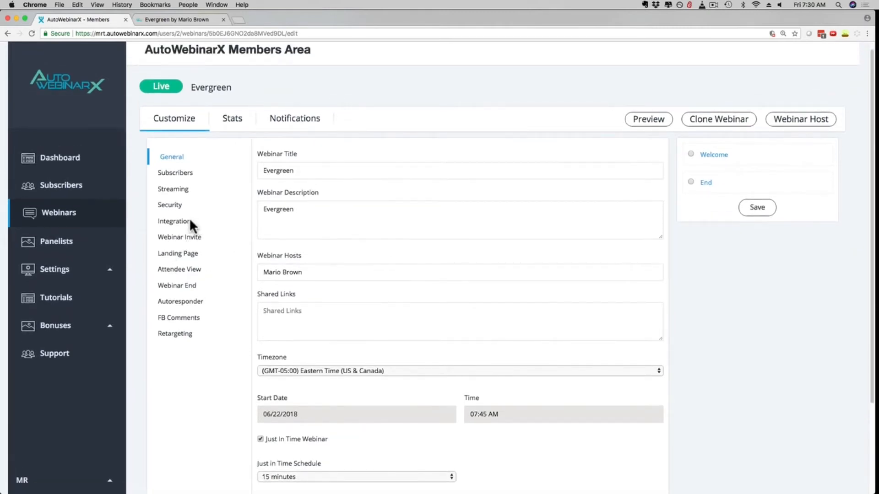
{"action": "left_click", "coordinate": [174, 239]}
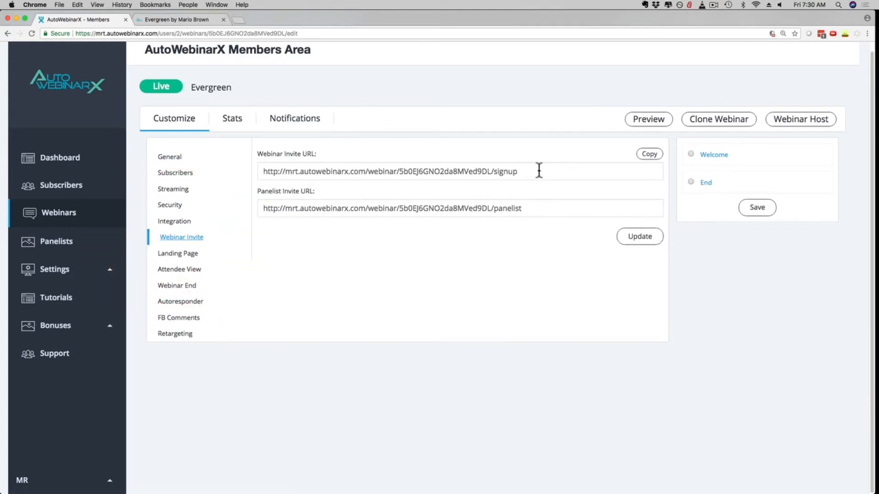
Step: Reload the Evergreen sign-up page and examine its countdown timer and registration form
{"action": "left_click", "coordinate": [161, 19]}
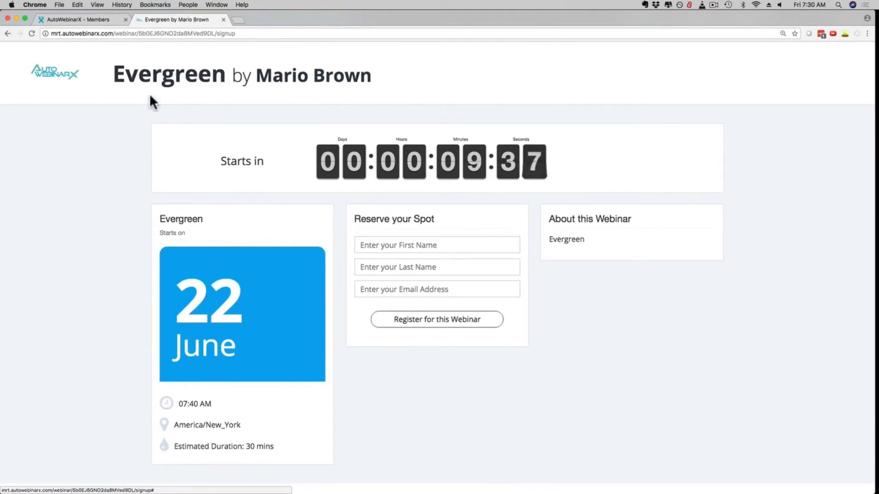
{"action": "left_click", "coordinate": [31, 33]}
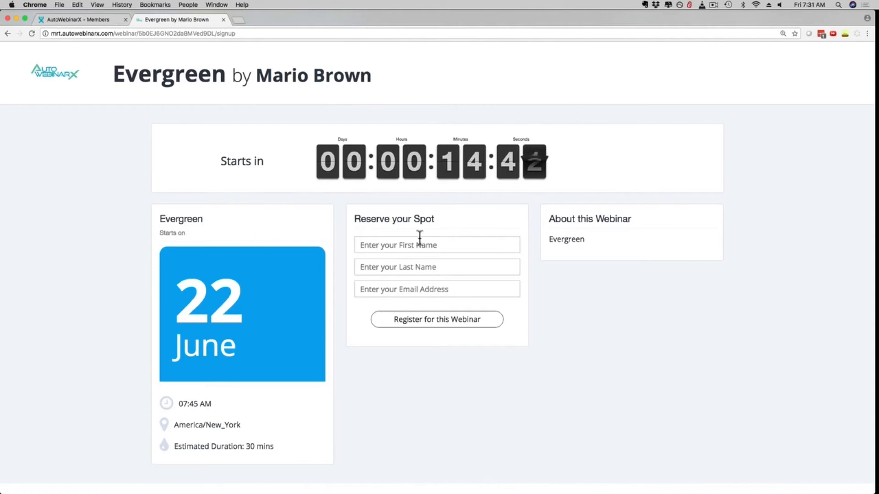
{"action": "left_click_drag", "start_coordinate": [361, 219], "coordinate": [442, 219]}
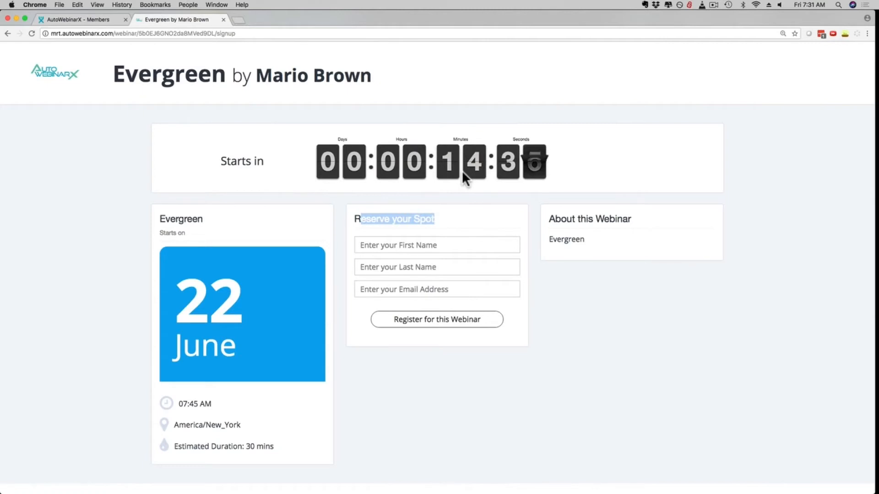
{"action": "left_click", "coordinate": [687, 298]}
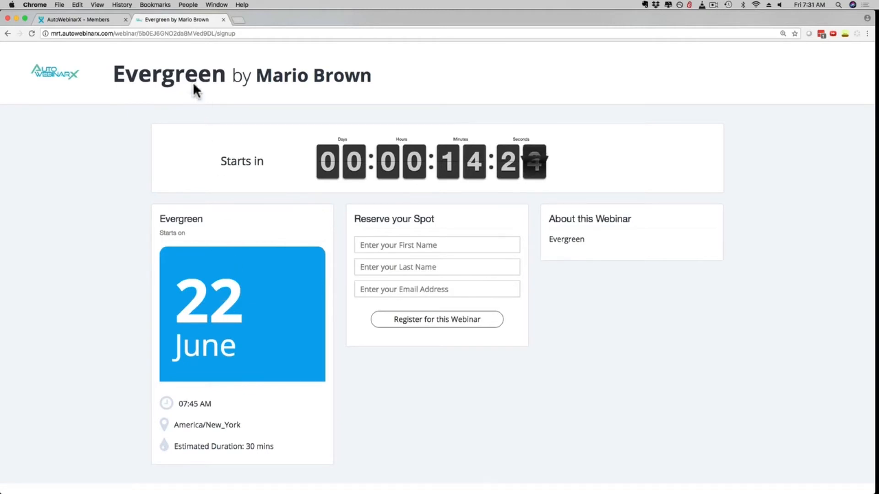
Step: Return to the Evergreen webinar's general settings and review the shared links, timezone, Just In Time and duration options
{"action": "left_click", "coordinate": [69, 19]}
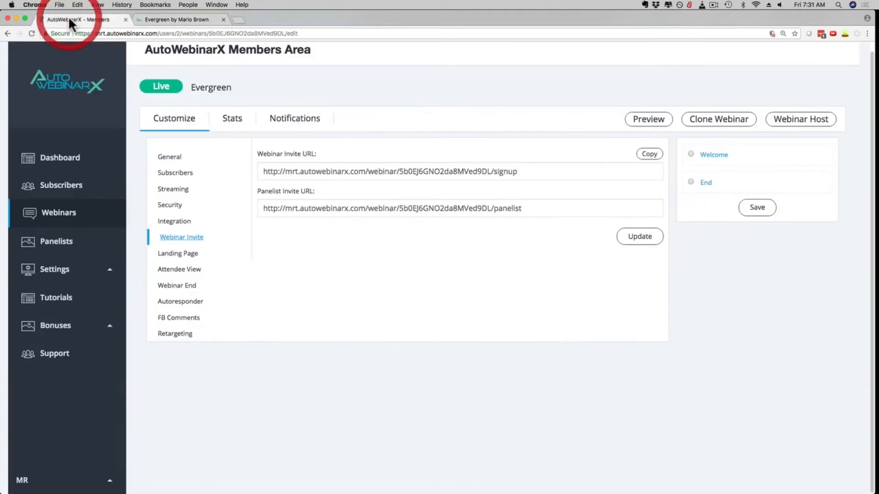
{"action": "left_click", "coordinate": [171, 157]}
{"action": "scroll", "coordinate": [308, 210], "scroll_direction": "down", "scroll_amount": 1}
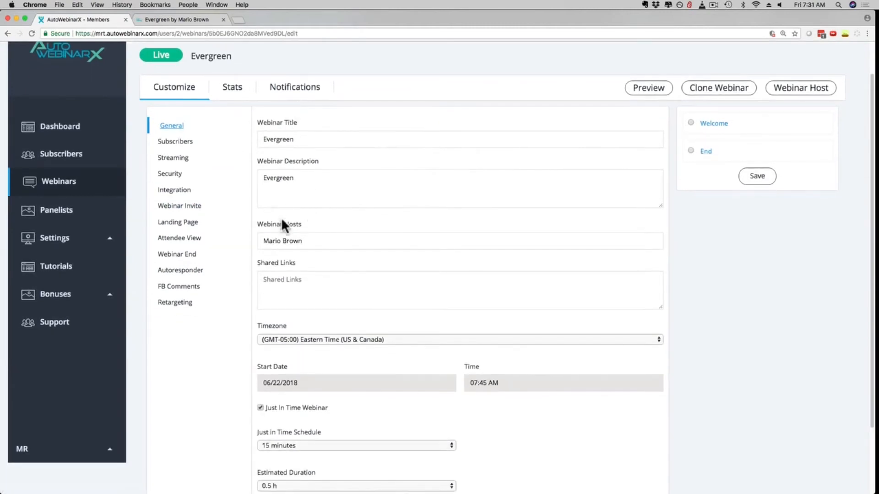
{"action": "scroll", "coordinate": [282, 220], "scroll_direction": "down", "scroll_amount": 1}
{"action": "left_click", "coordinate": [271, 247]}
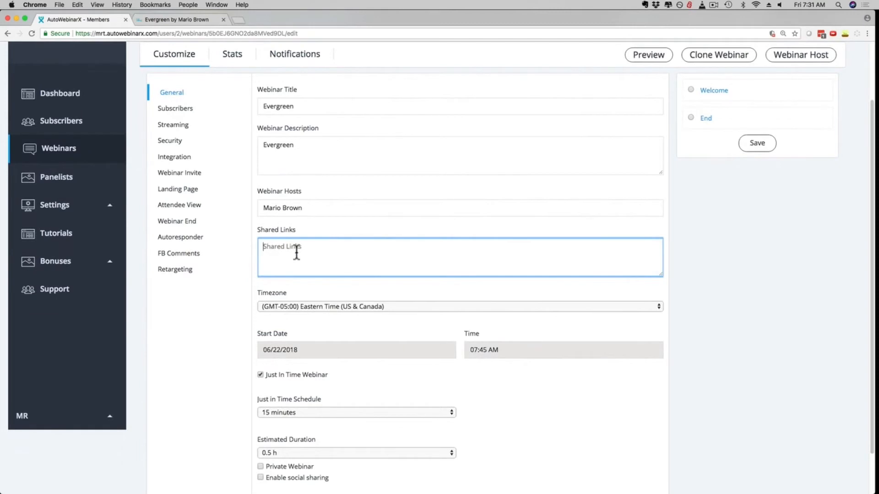
{"action": "scroll", "coordinate": [271, 251], "scroll_direction": "down", "scroll_amount": 2}
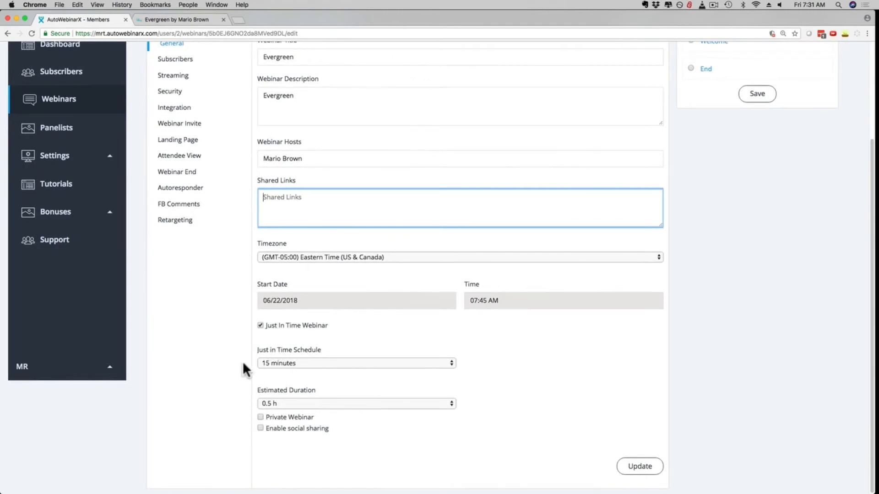
{"action": "scroll", "coordinate": [222, 359], "scroll_direction": "up", "scroll_amount": 2}
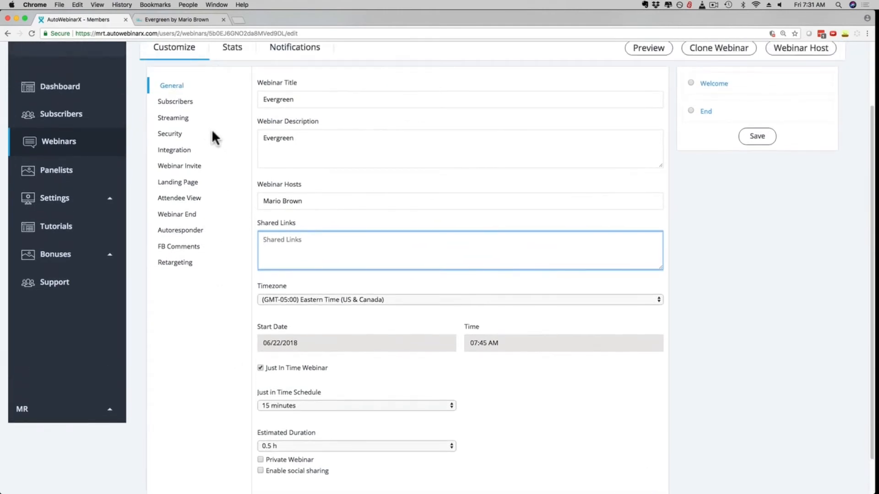
Step: Show the Evergreen webinar's streaming settings and check the YouTube video URL field for automated playback
{"action": "left_click", "coordinate": [174, 119]}
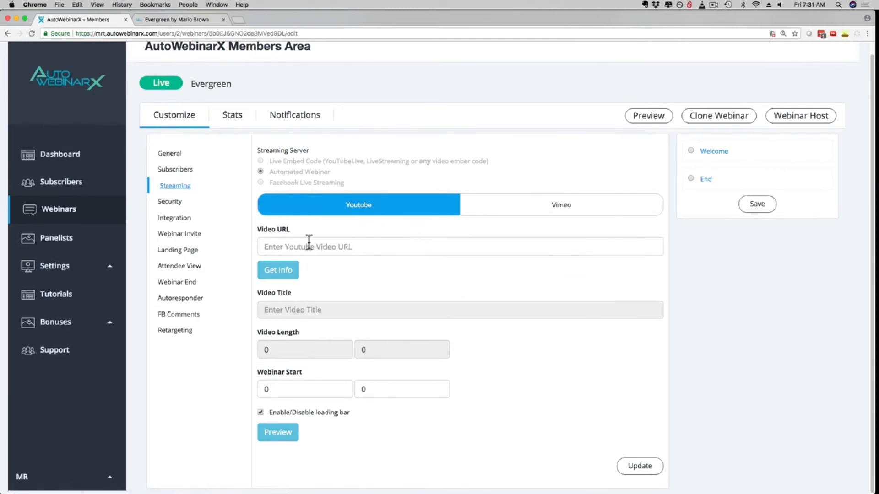
{"action": "left_click", "coordinate": [290, 246]}
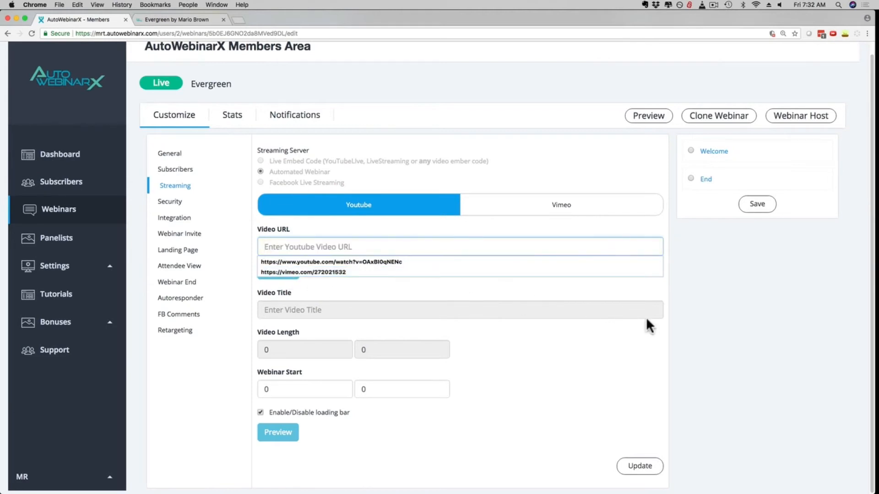
{"action": "left_click", "coordinate": [666, 316]}
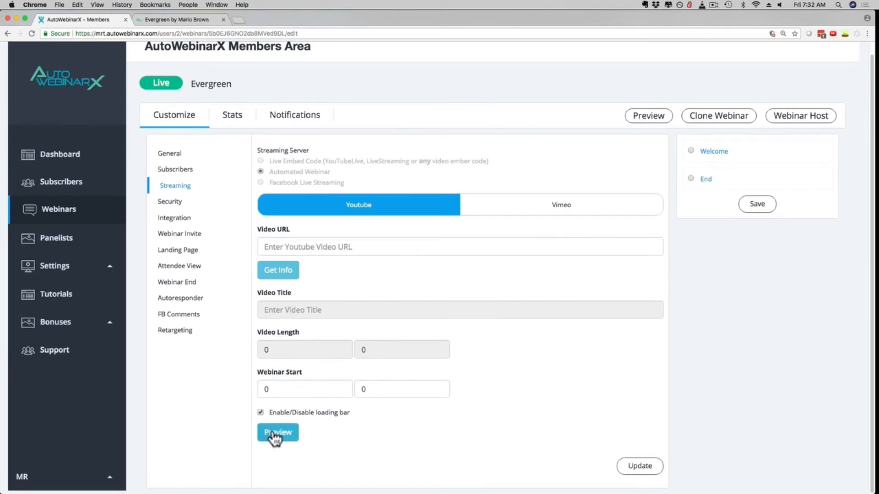
Step: Look through the Evergreen webinar's security and integration settings, and highlight its webinar invite URL
{"action": "left_click", "coordinate": [172, 201]}
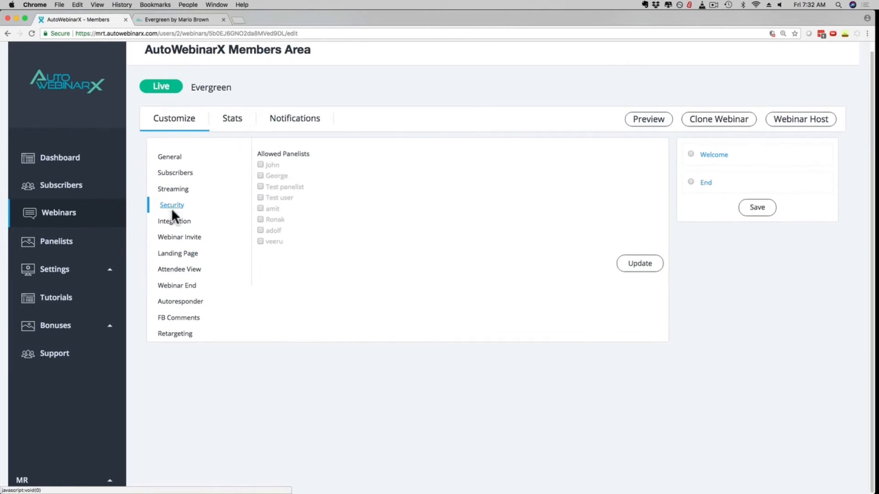
{"action": "left_click", "coordinate": [172, 222]}
{"action": "left_click", "coordinate": [171, 235]}
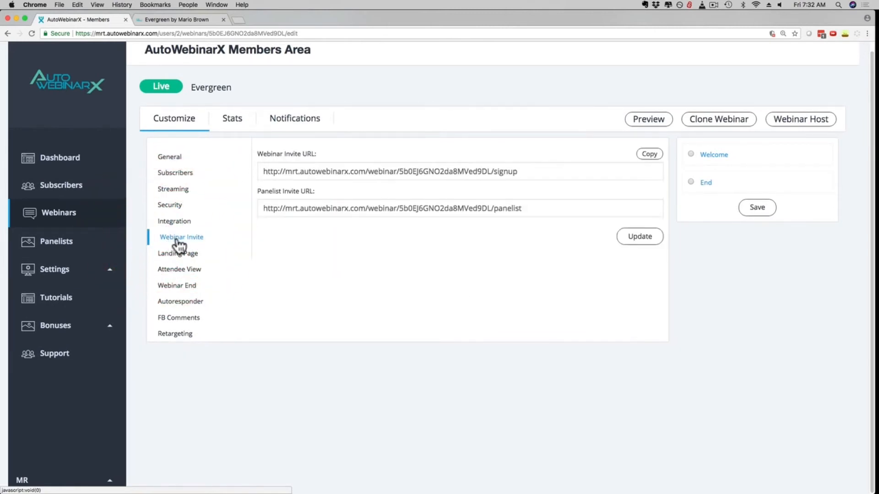
{"action": "left_click_drag", "start_coordinate": [263, 172], "coordinate": [527, 171]}
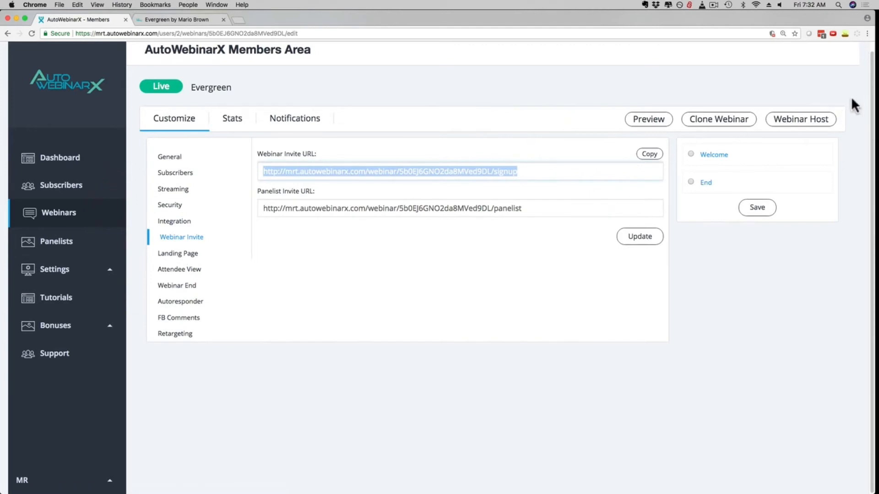
Step: Open the Evergreen webinar's host page and examine its URL sharing and broadcast message controls
{"action": "left_click", "coordinate": [805, 121]}
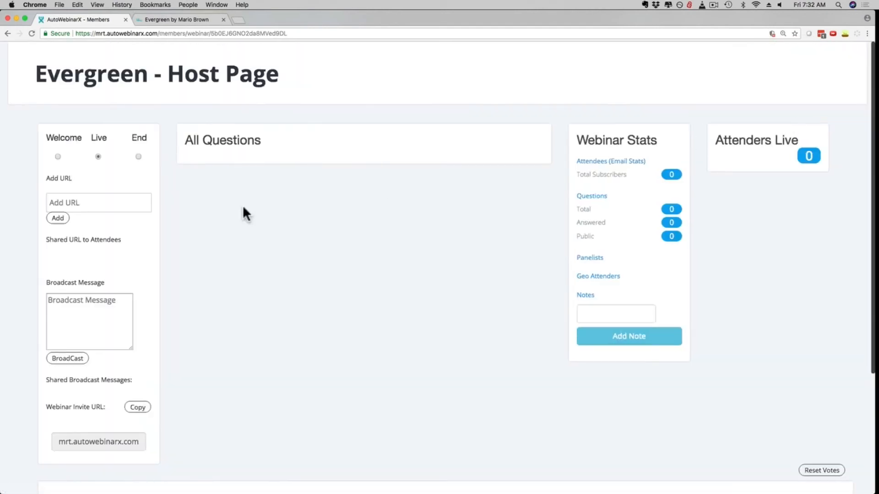
{"action": "scroll", "coordinate": [242, 207], "scroll_direction": "down", "scroll_amount": 3}
{"action": "scroll", "coordinate": [240, 207], "scroll_direction": "up", "scroll_amount": 3}
{"action": "left_click", "coordinate": [75, 202]}
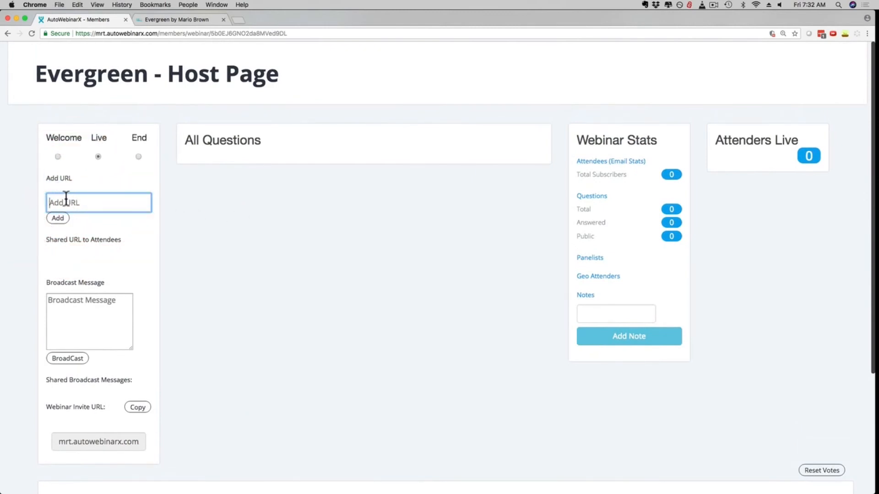
{"action": "left_click", "coordinate": [59, 298]}
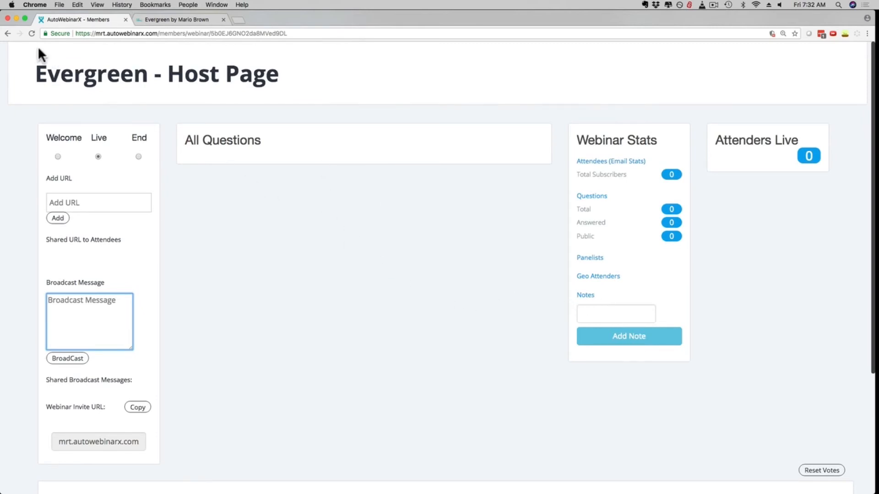
Step: Return from the host page to the Evergreen webinar's settings and highlight the streaming server options, including Live Embed Code and Facebook Live Streaming
{"action": "left_click", "coordinate": [7, 34]}
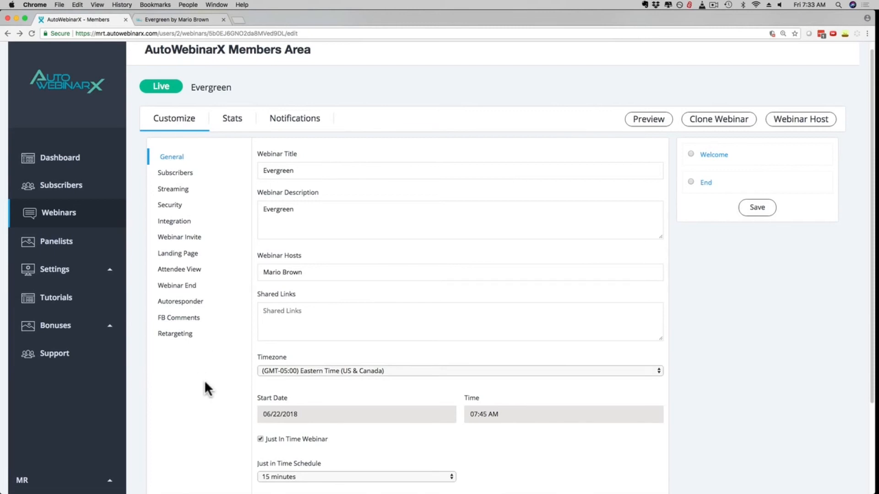
{"action": "left_click", "coordinate": [173, 189]}
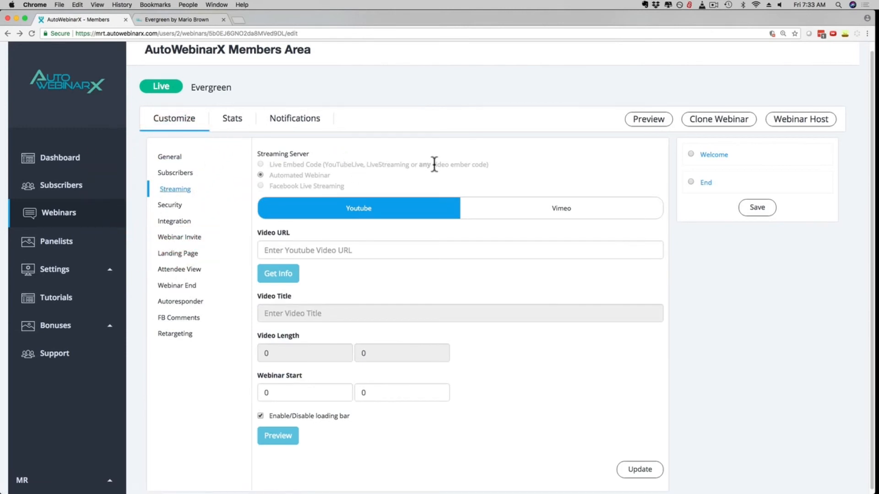
{"action": "left_click_drag", "start_coordinate": [271, 186], "coordinate": [462, 164]}
{"action": "left_click", "coordinate": [522, 158]}
Step: Examine the Evergreen webinar's general settings down to the Just In Time schedule, estimated duration and social sharing options
{"action": "left_click", "coordinate": [161, 160]}
{"action": "scroll", "coordinate": [379, 221], "scroll_direction": "down", "scroll_amount": 4}
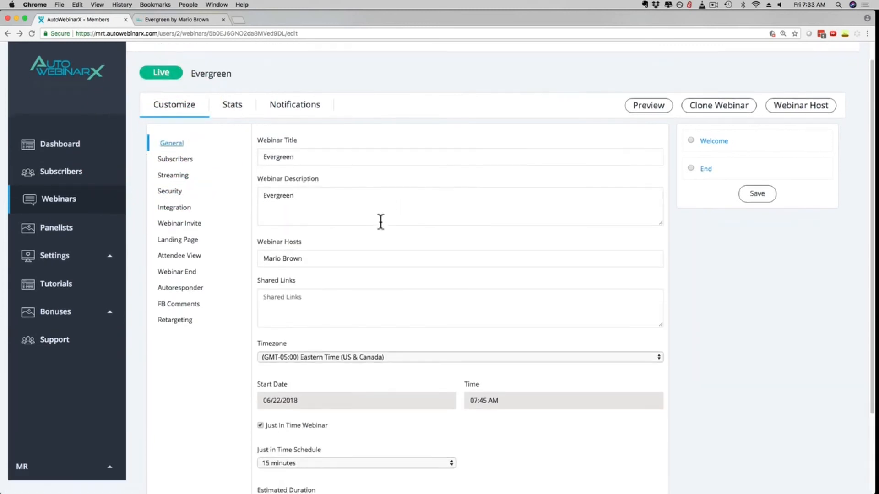
{"action": "scroll", "coordinate": [381, 221], "scroll_direction": "down", "scroll_amount": 1}
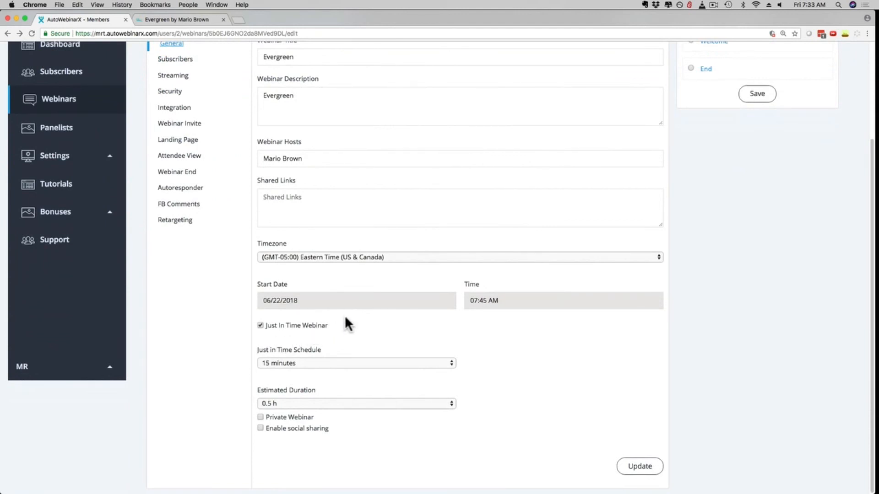
{"action": "scroll", "coordinate": [330, 336], "scroll_direction": "up", "scroll_amount": 3}
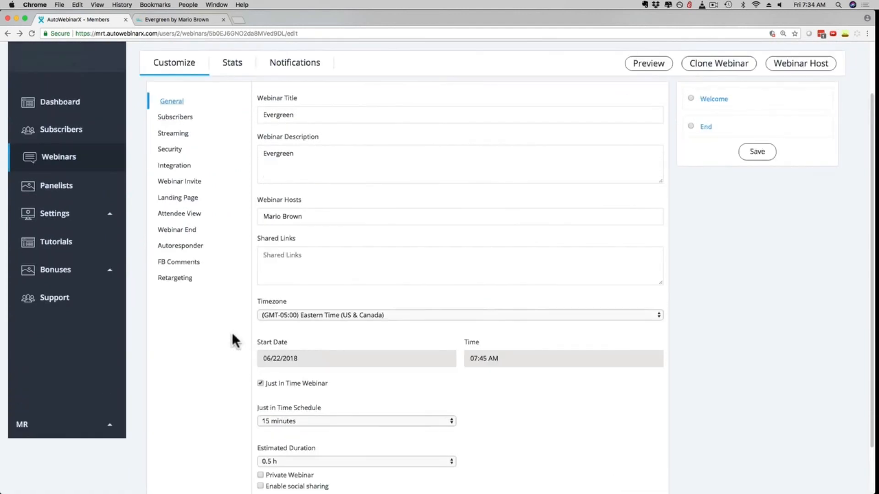
Step: Show the automated webinar streaming settings once more and reload the Evergreen sign-up page to check its countdown timer
{"action": "left_click", "coordinate": [171, 134]}
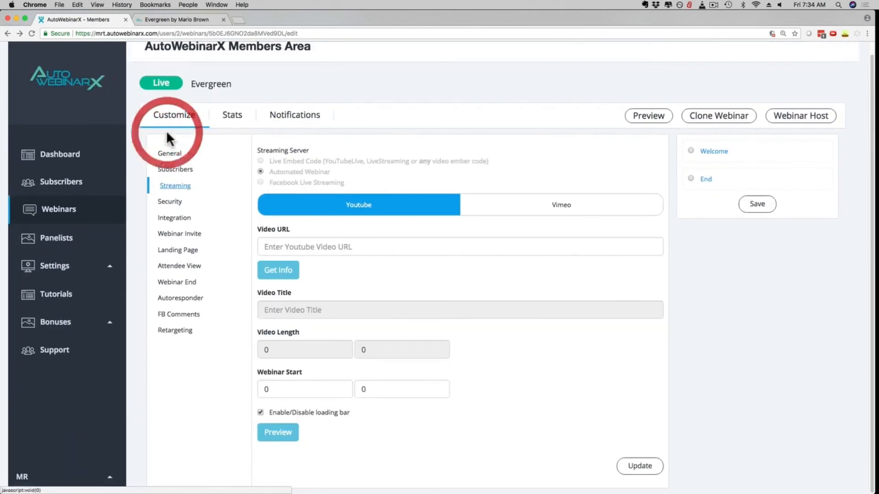
{"action": "left_click", "coordinate": [179, 21]}
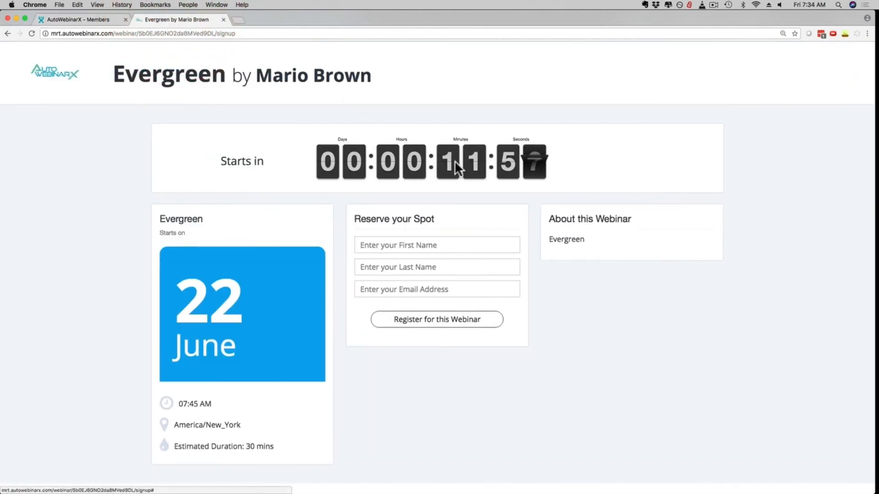
{"action": "left_click", "coordinate": [32, 34]}
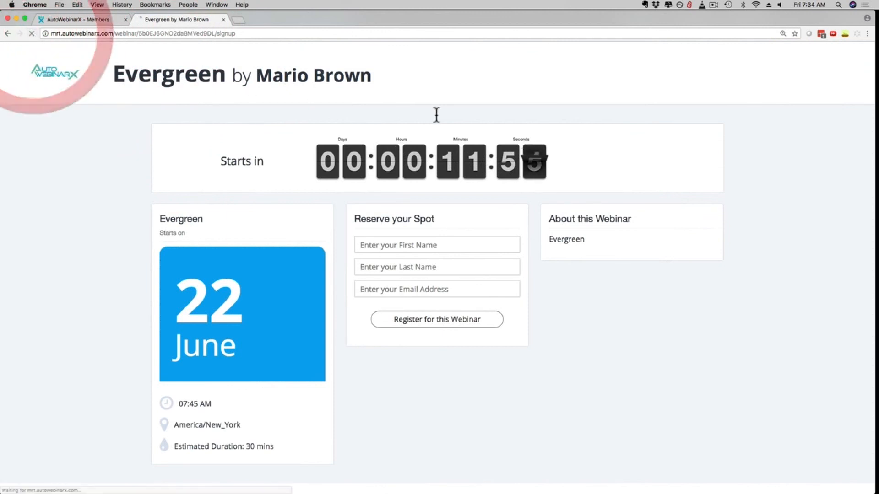